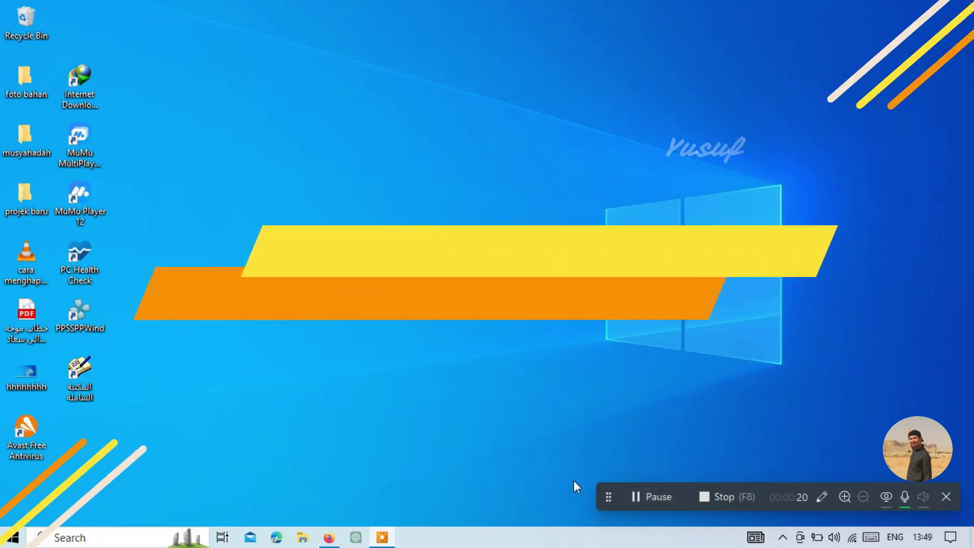
# Step: Switch to Firefox, dismiss the language suggestion on the NoxPlayer site and review the 64-bit, Android 9 and Android 12 Beta download options
pyautogui.click(329, 538)
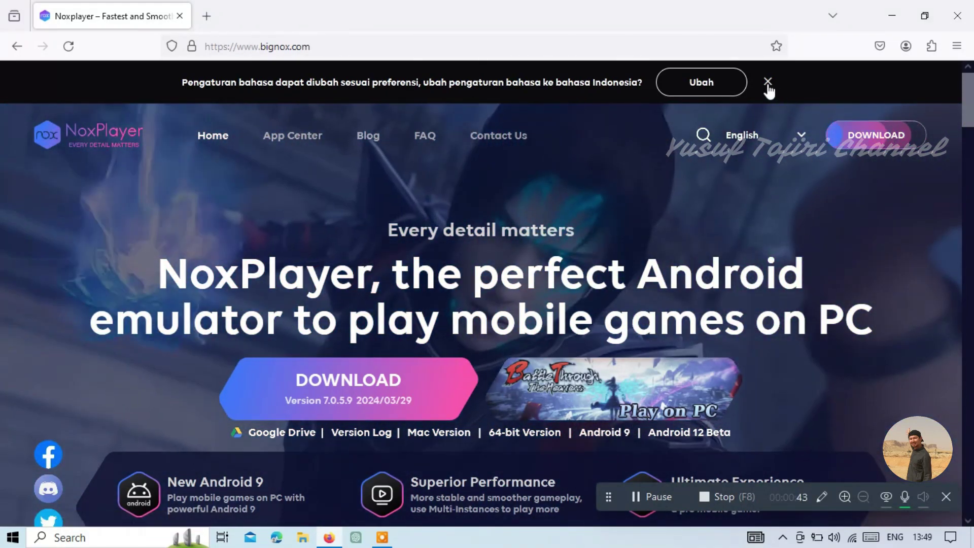
pyautogui.click(768, 83)
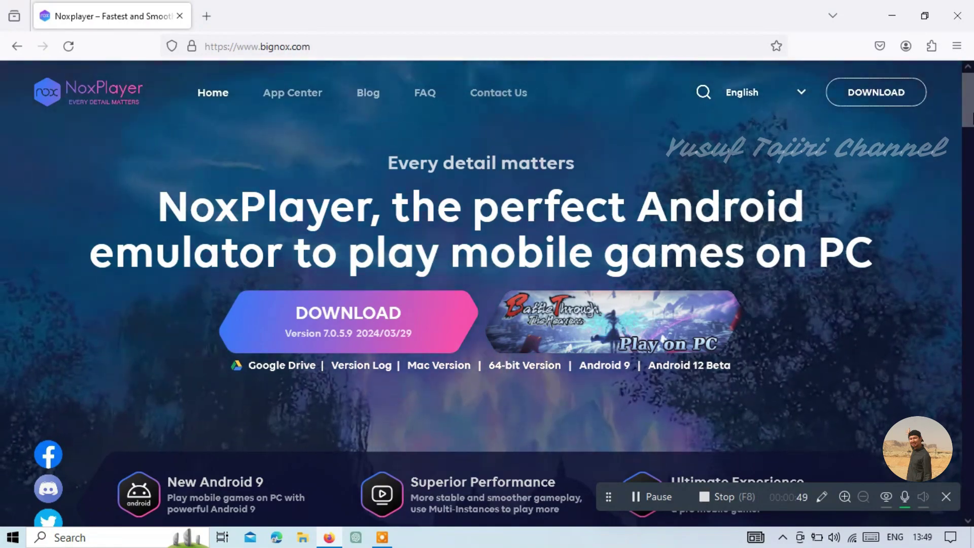
pyautogui.scroll(-10, 487, 294)
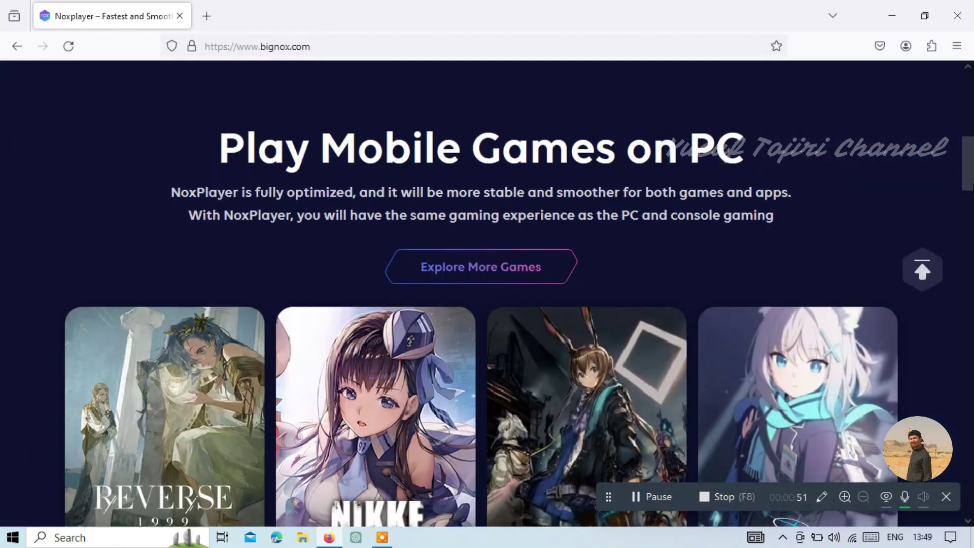
pyautogui.moveTo(968, 162); pyautogui.dragTo(970, 101)
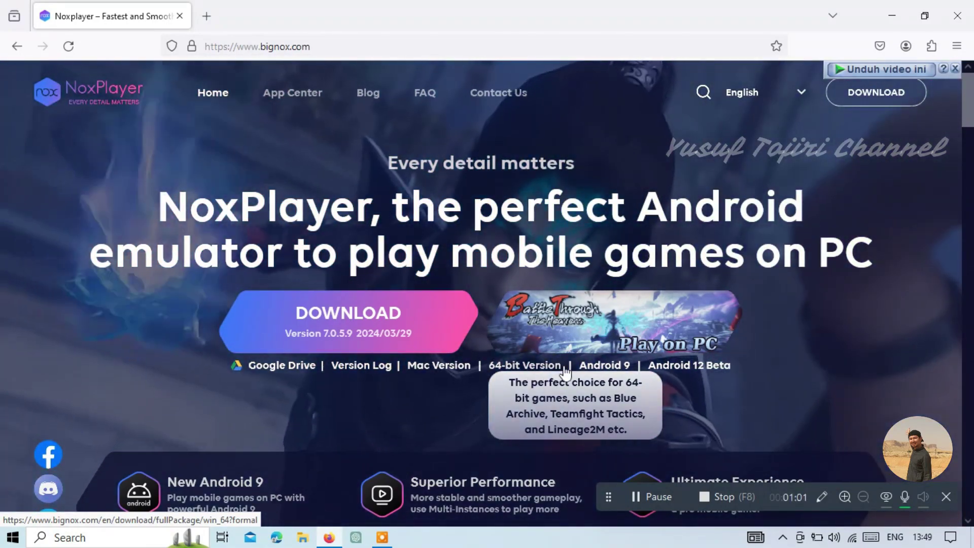
pyautogui.moveTo(610, 373)
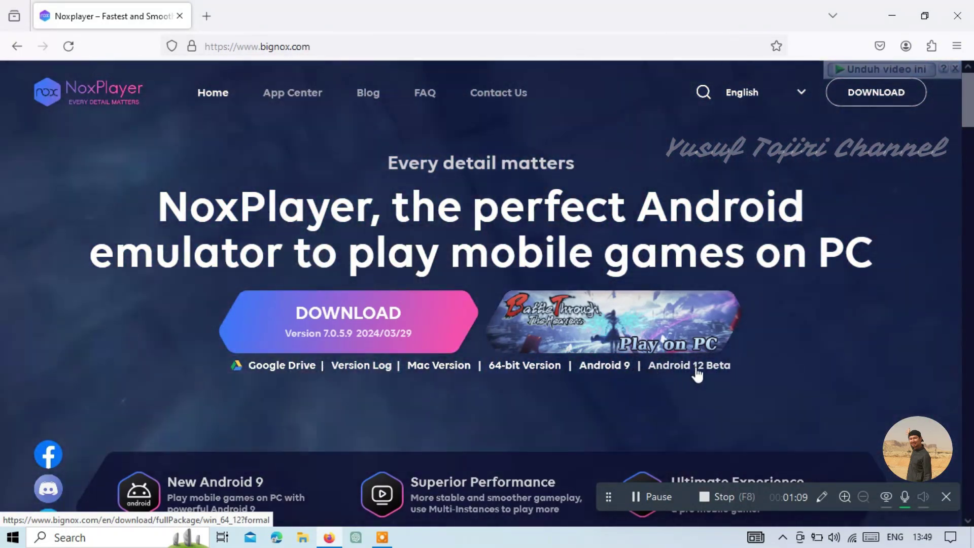
pyautogui.moveTo(522, 372)
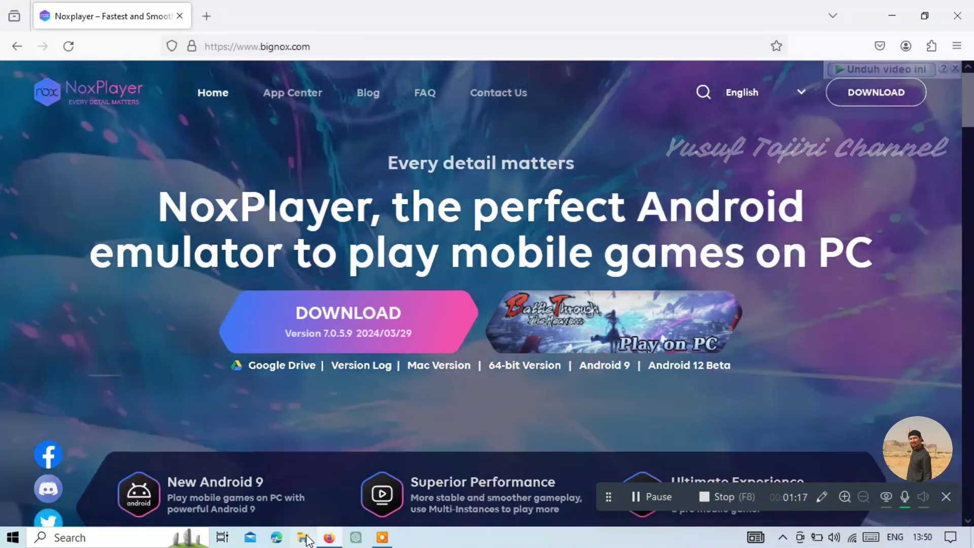
# Step: Switch to File Explorer and open the properties of This PC to check the Windows system type
pyautogui.click(303, 537)
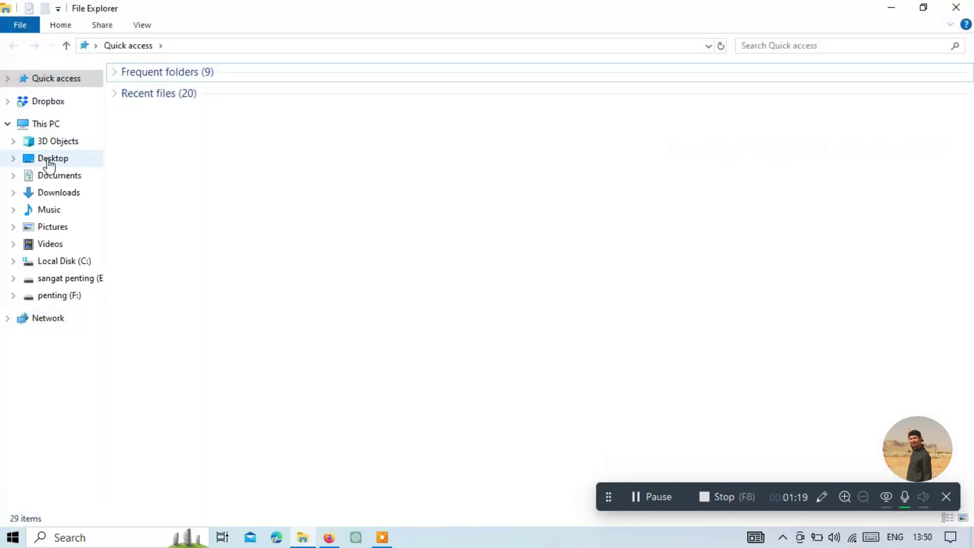
pyautogui.click(45, 125)
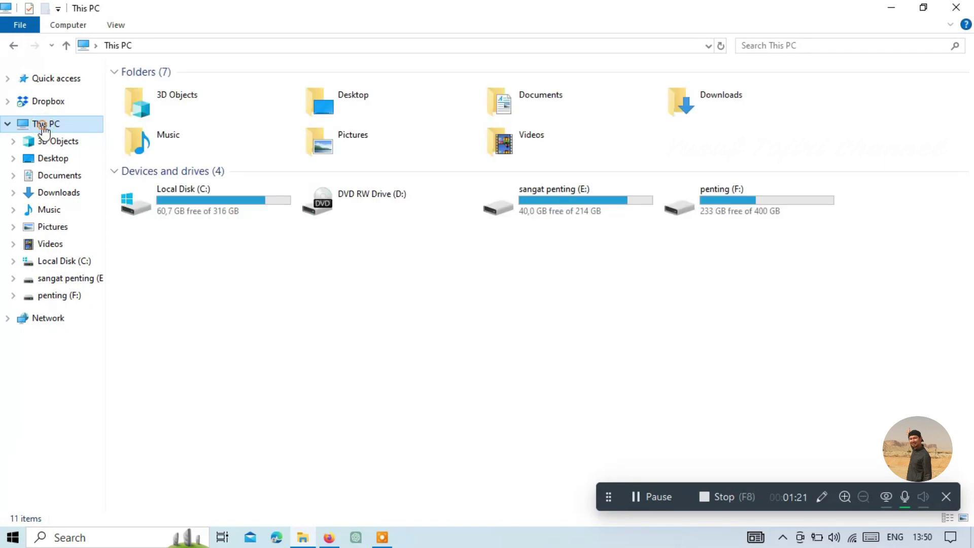
pyautogui.rightClick(45, 127)
pyautogui.click(90, 314)
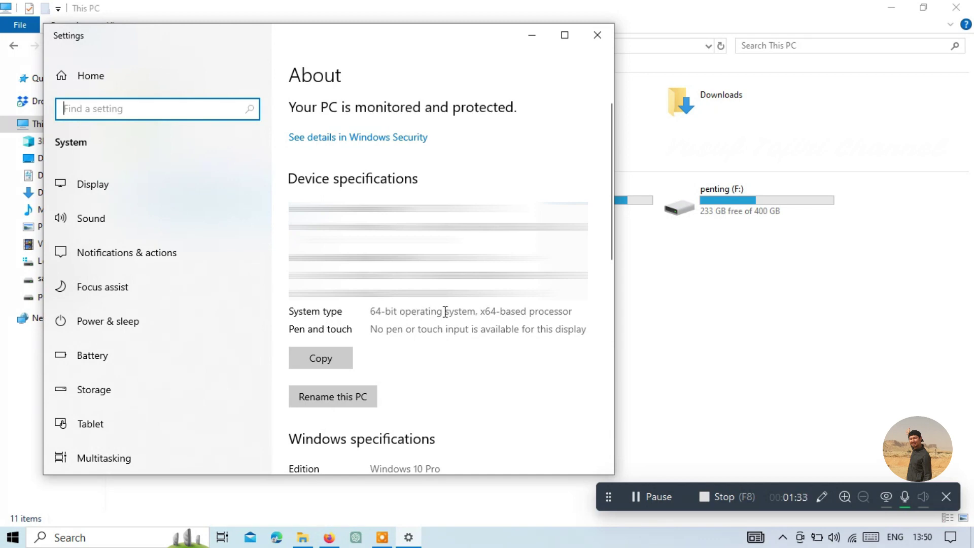
# Step: Return to Firefox and download the 64-bit version of NoxPlayer as nox_setup_v7.0.5.9_full_intl.exe through the download manager
pyautogui.click(329, 538)
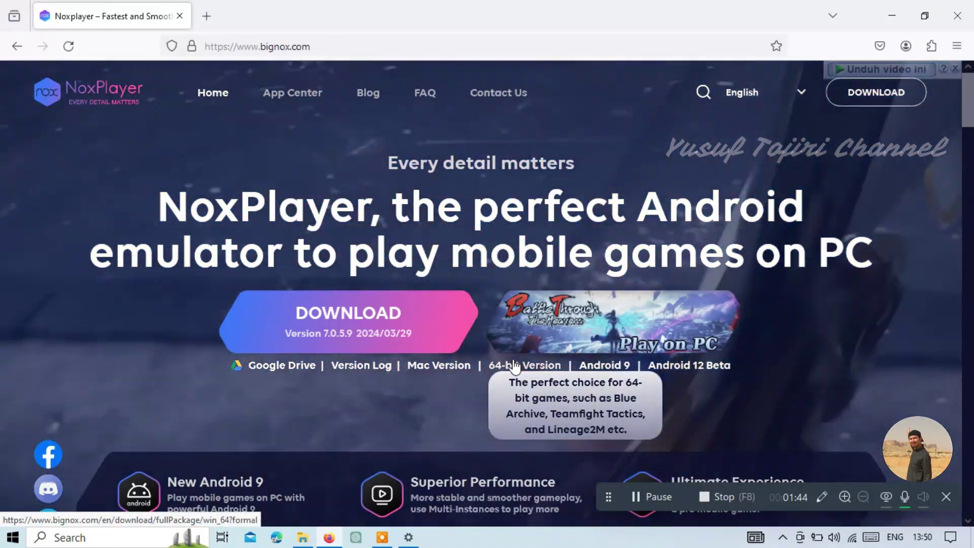
pyautogui.click(514, 365)
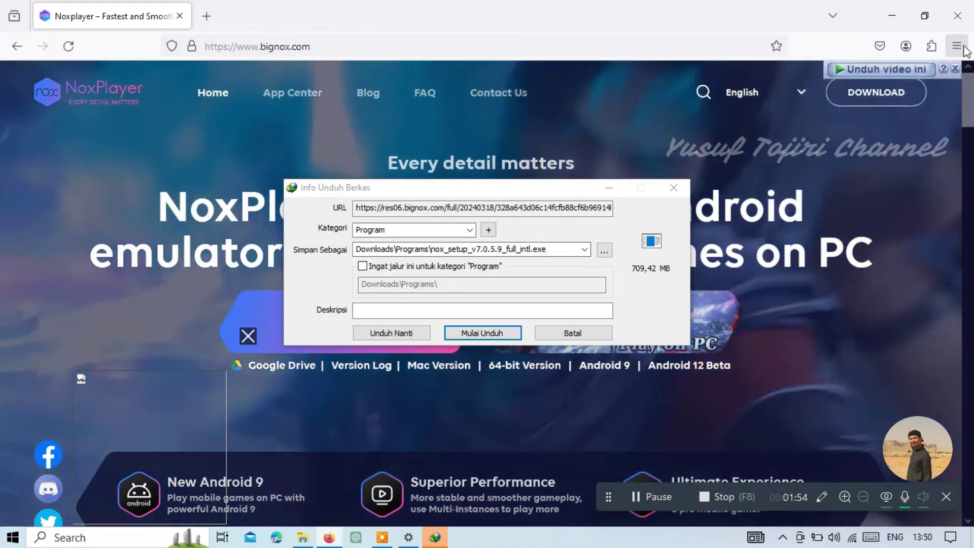
pyautogui.click(957, 46)
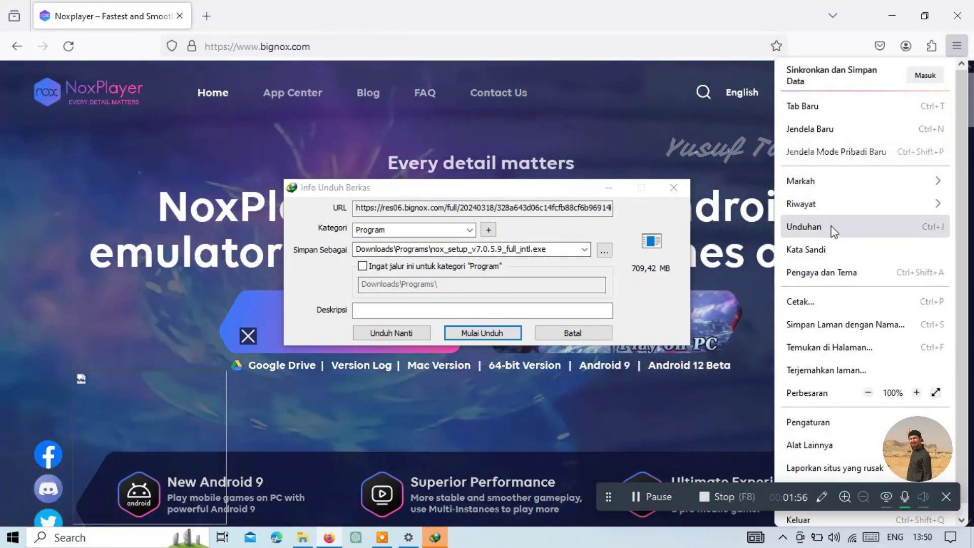
pyautogui.click(458, 382)
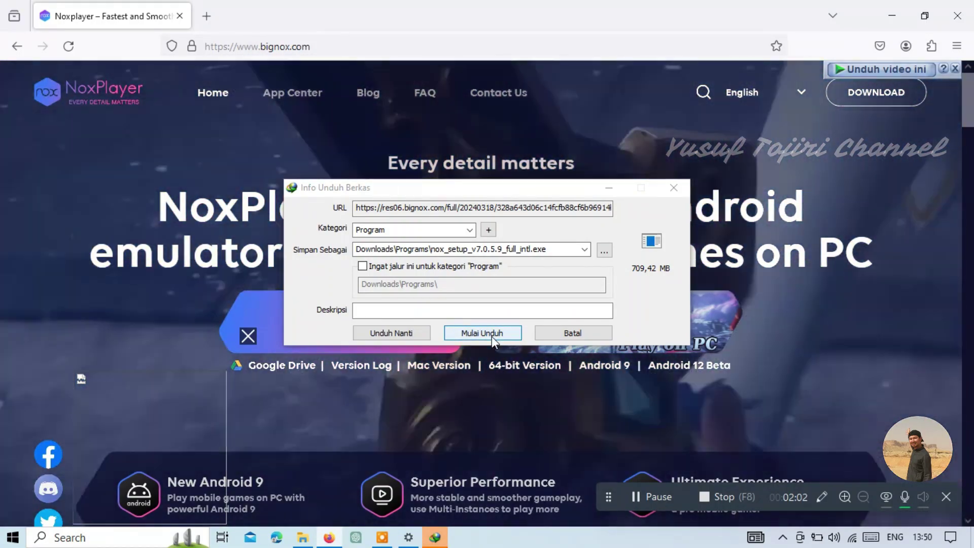
pyautogui.click(491, 336)
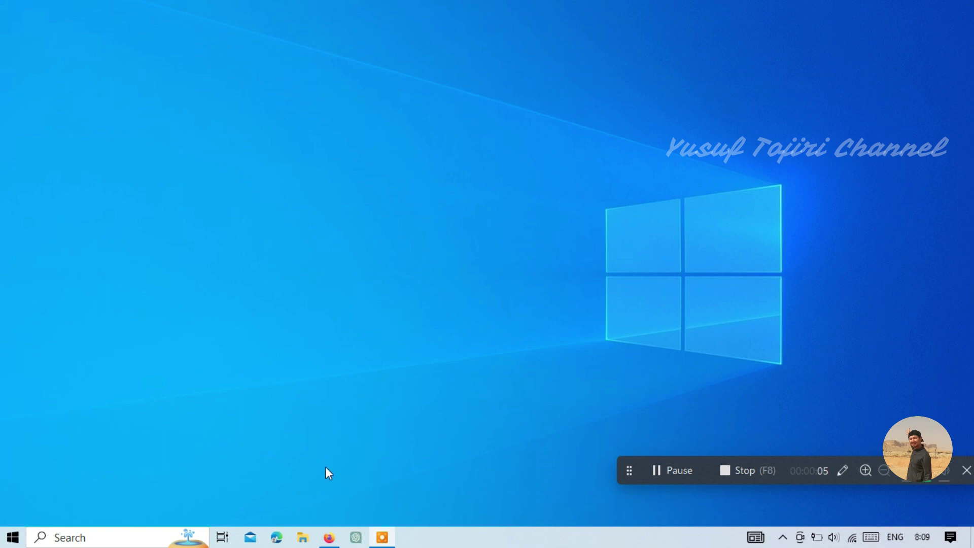
# Step: Launch nox_setup_v7.0.5.9_full_intl from the Programs folder inside Downloads and minimize the File Explorer window
pyautogui.click(305, 538)
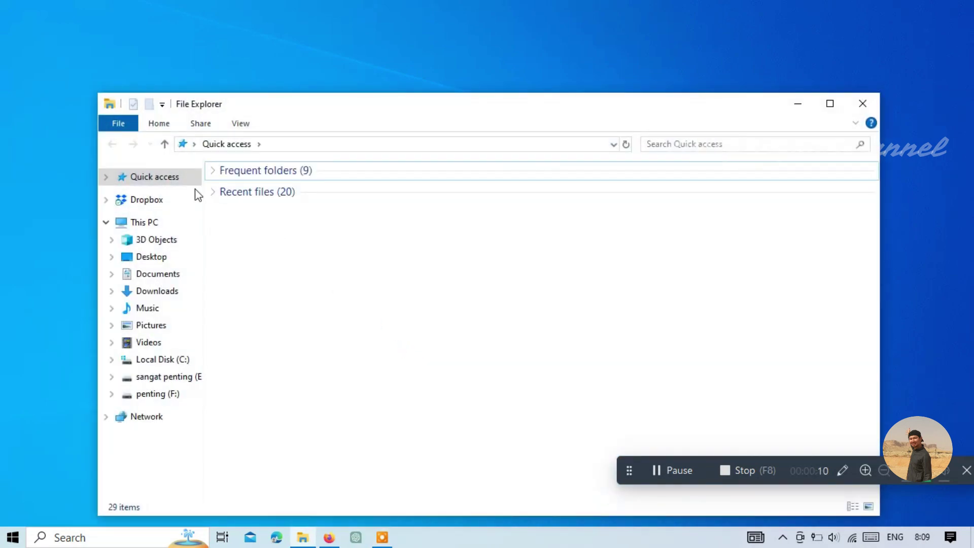
pyautogui.click(152, 293)
pyautogui.click(270, 211)
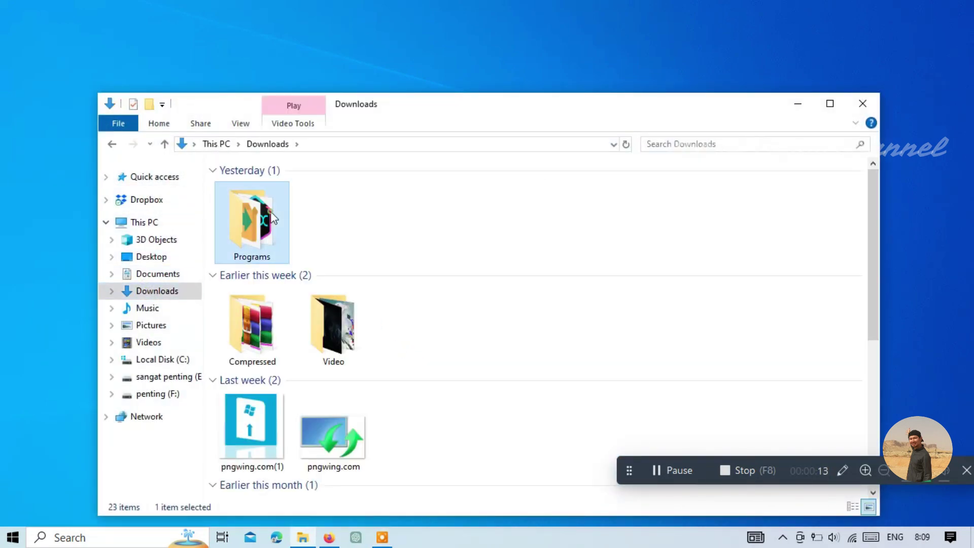
pyautogui.doubleClick(270, 211)
pyautogui.click(332, 246)
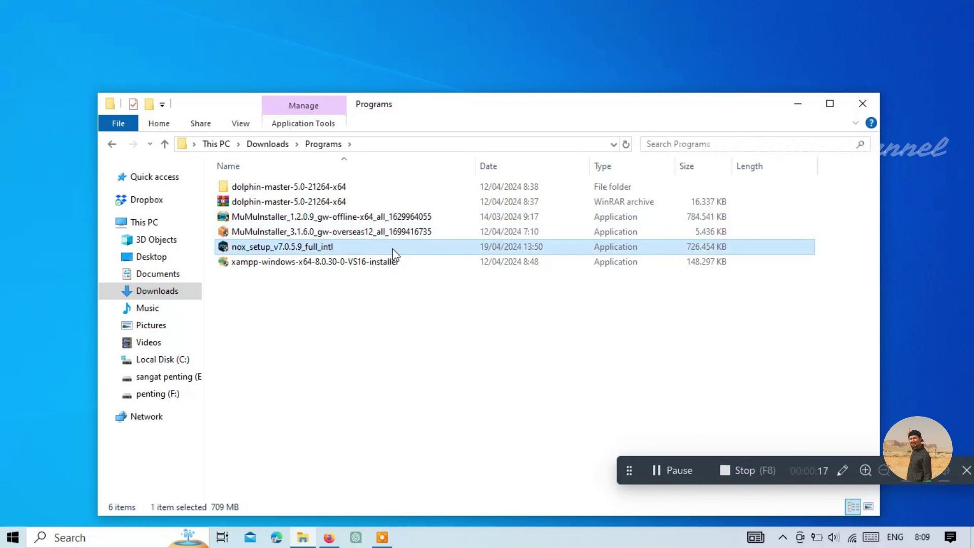
pyautogui.rightClick(345, 248)
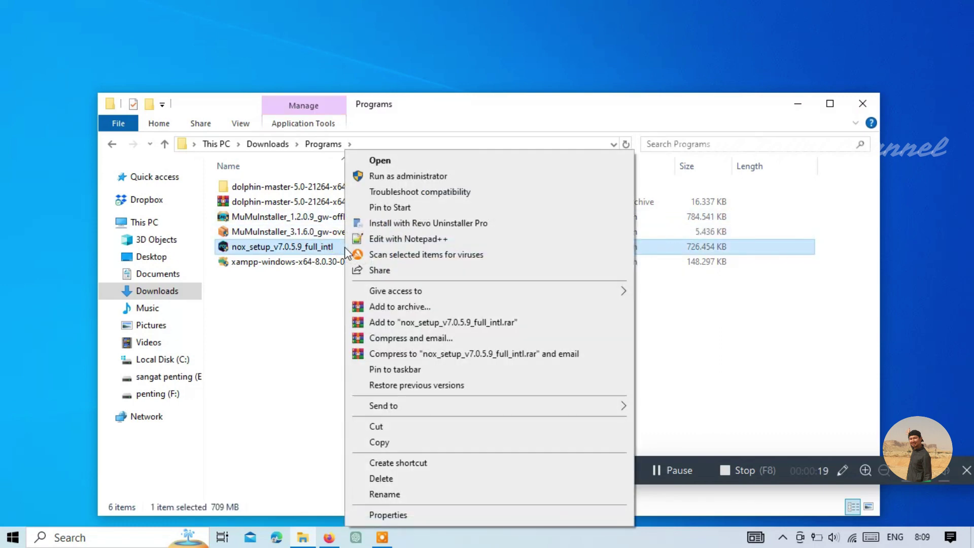
pyautogui.click(404, 160)
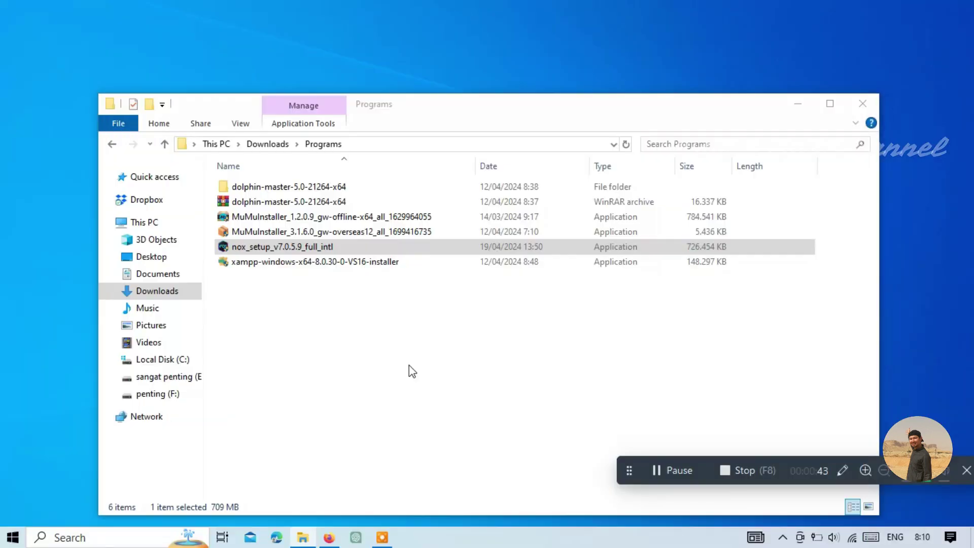
pyautogui.click(804, 102)
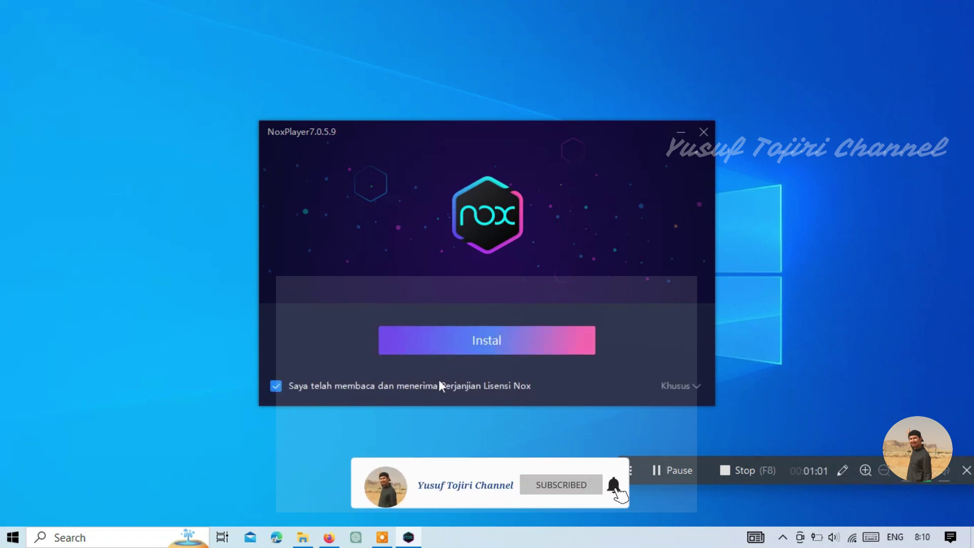
# Step: Search Windows for "control", open Control Panel and view the administrative settings of Region under Clock and Region
pyautogui.click(69, 538)
pyautogui.write('con')
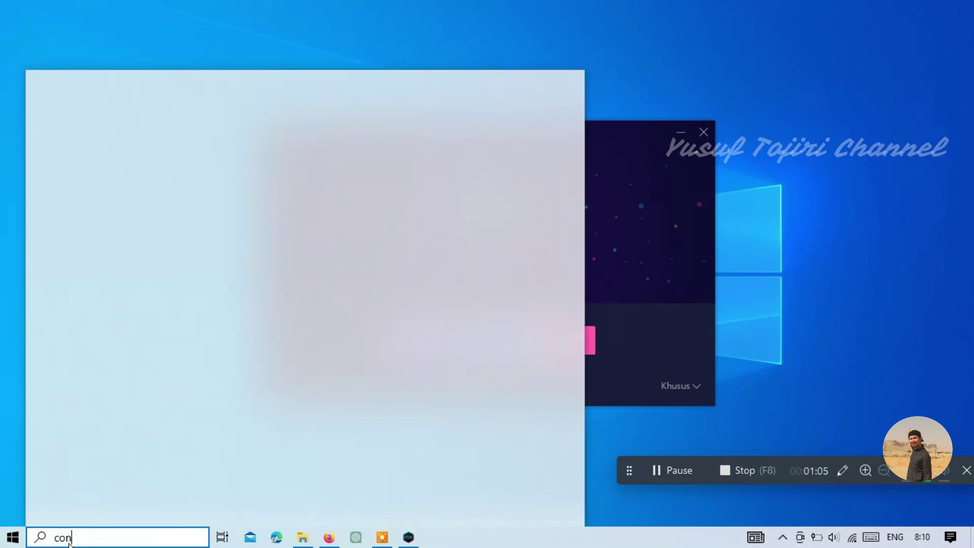
pyautogui.write('trol')
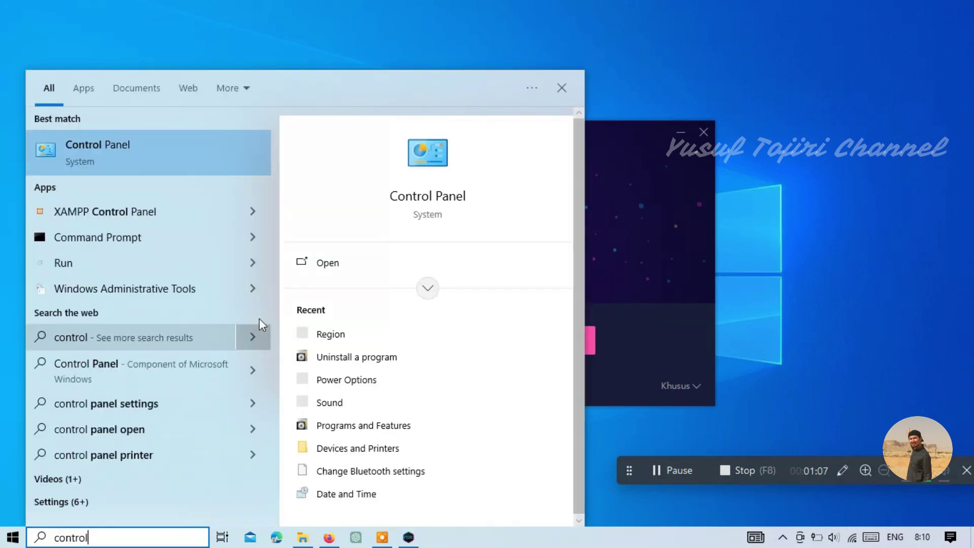
pyautogui.click(136, 165)
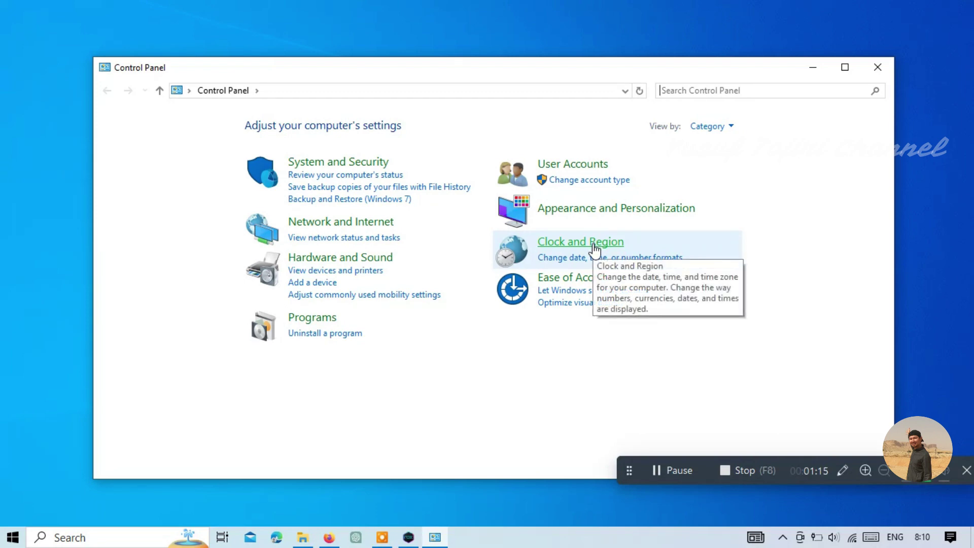
pyautogui.click(594, 249)
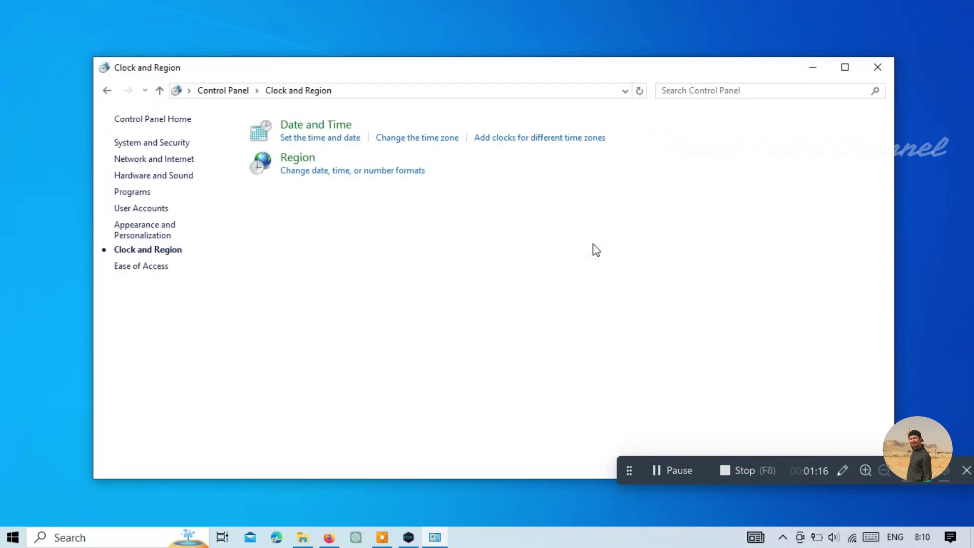
pyautogui.click(298, 164)
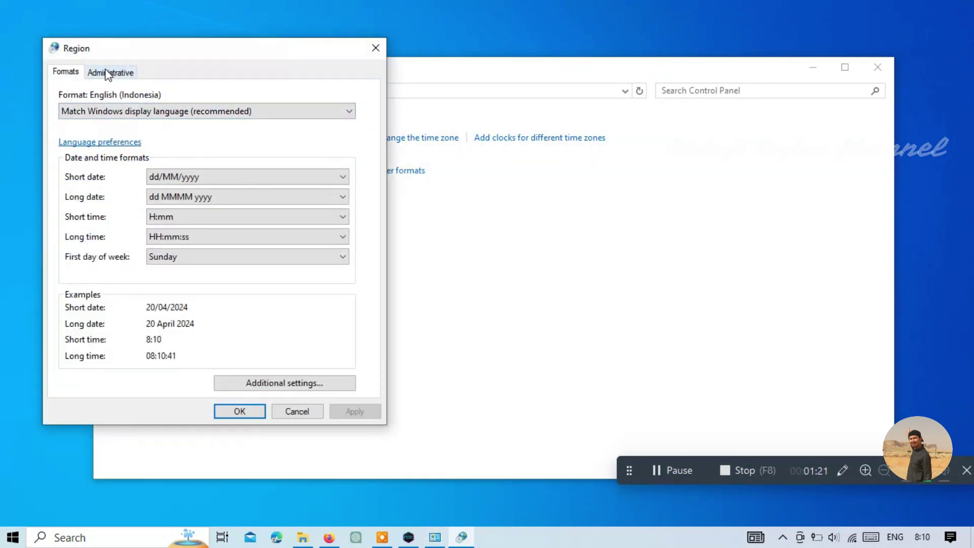
pyautogui.click(108, 73)
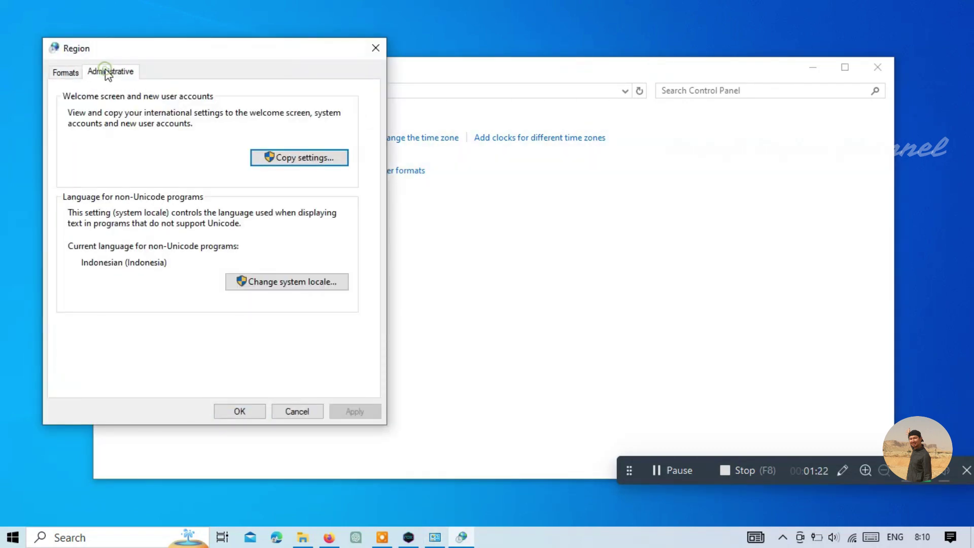
# Step: Examine the available system locales for non-Unicode programs, leave the current choice, and close the Region and Control Panel windows
pyautogui.click(292, 280)
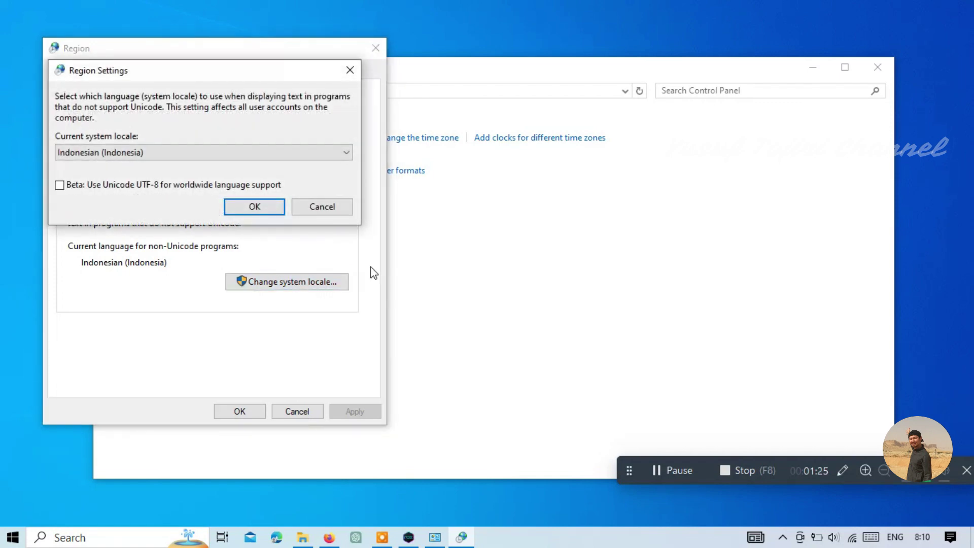
pyautogui.click(333, 155)
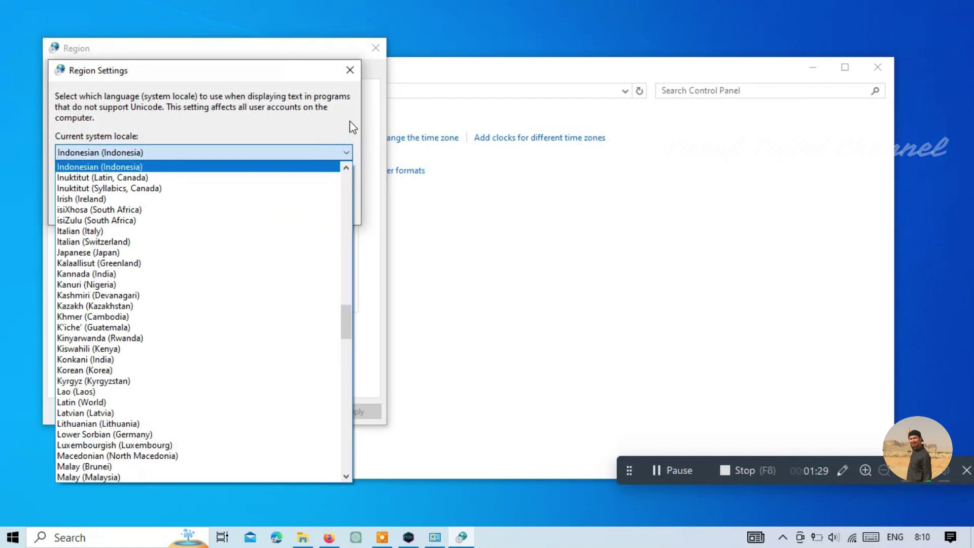
pyautogui.click(351, 74)
pyautogui.click(351, 73)
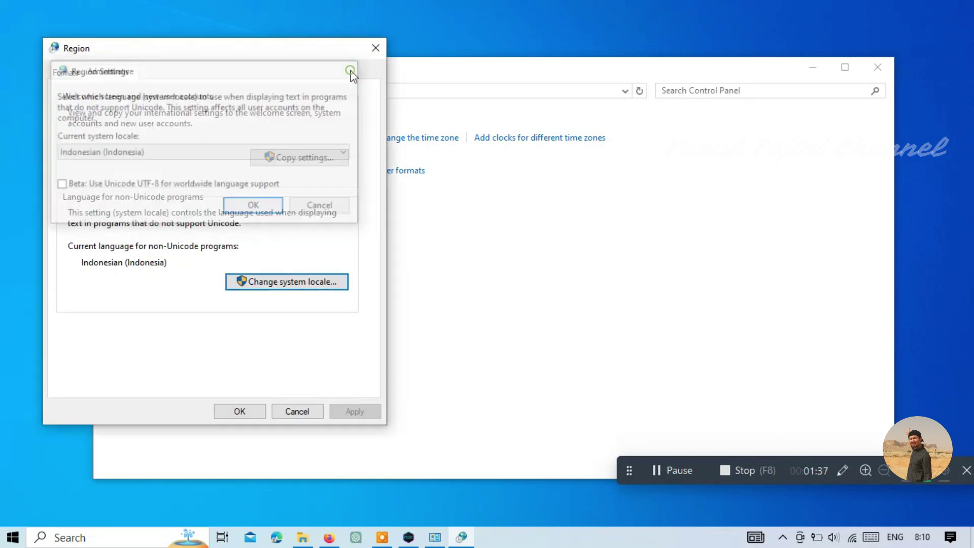
pyautogui.click(381, 43)
pyautogui.click(870, 61)
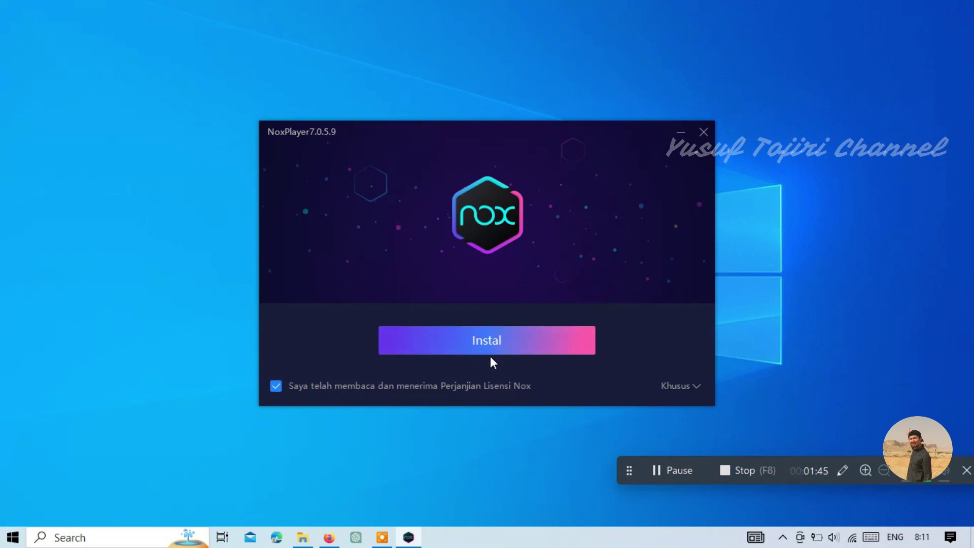
# Step: Expand the NoxPlayer installer's custom options, browse the drives under This PC for an install location, and dismiss the folder picker
pyautogui.click(688, 389)
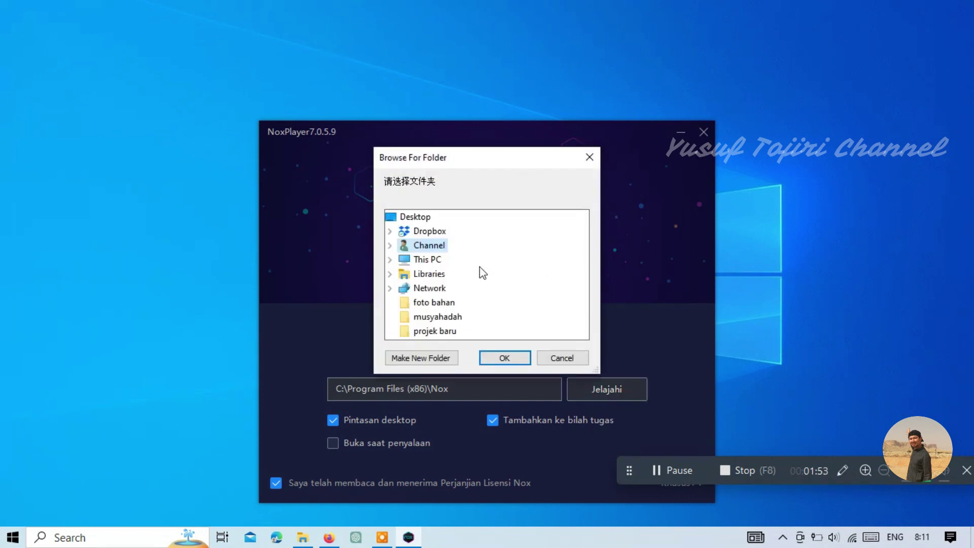
pyautogui.click(389, 259)
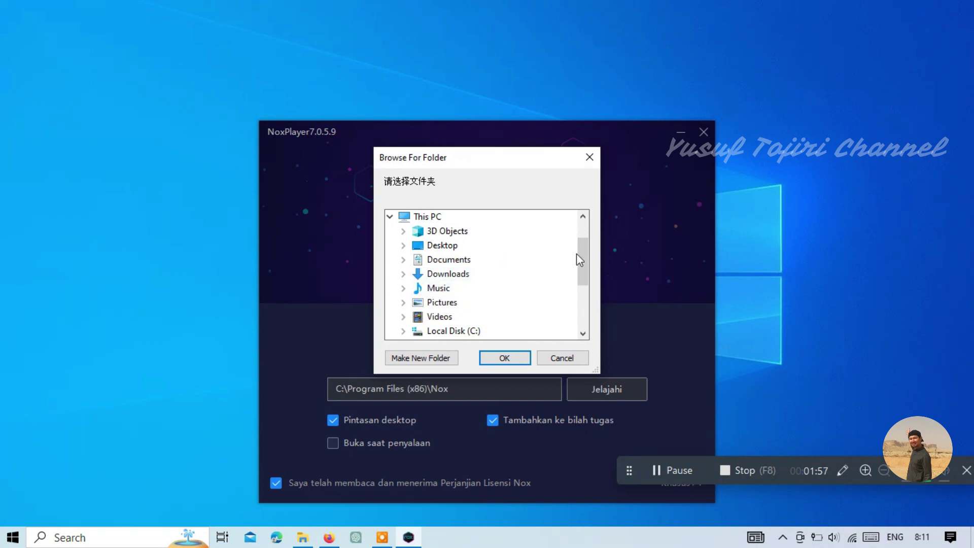
pyautogui.moveTo(579, 256); pyautogui.dragTo(580, 266)
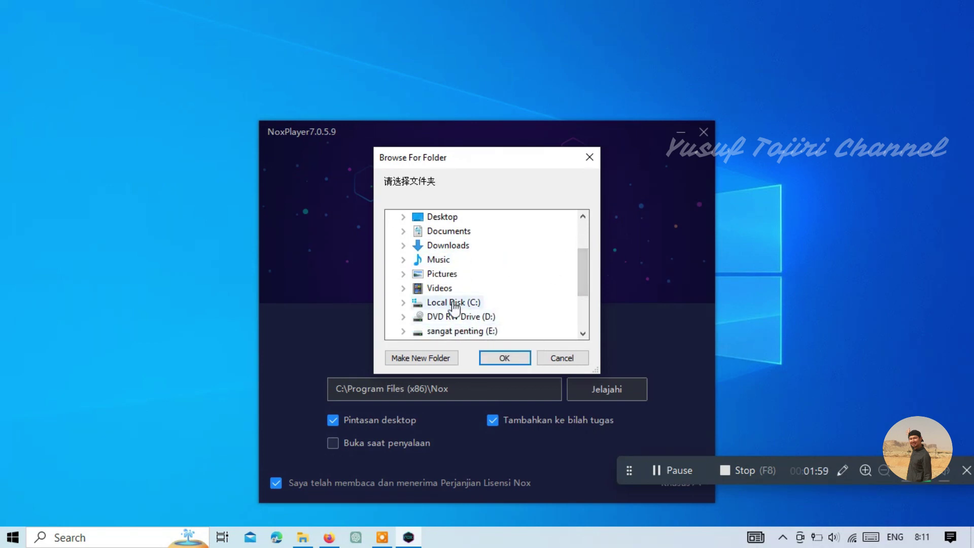
pyautogui.moveTo(578, 272); pyautogui.dragTo(578, 278)
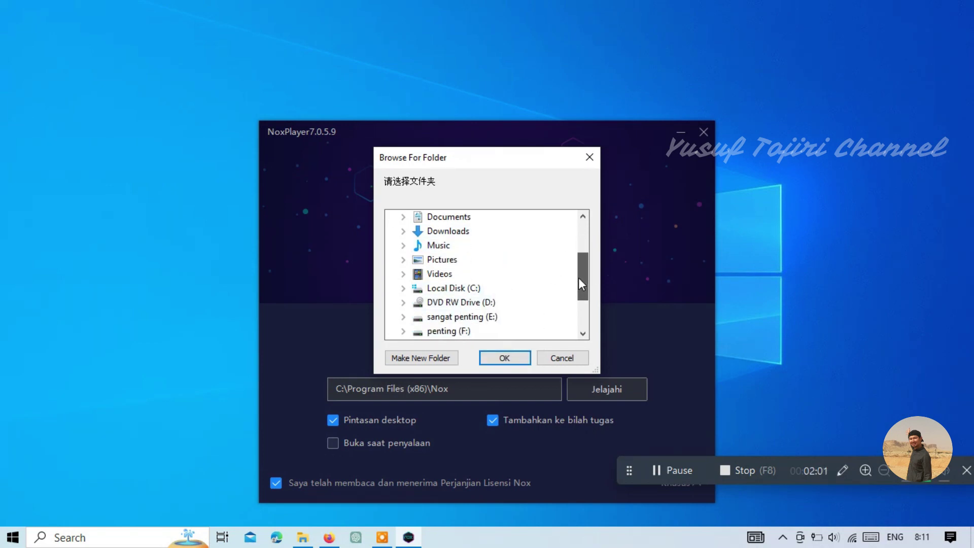
pyautogui.click(589, 157)
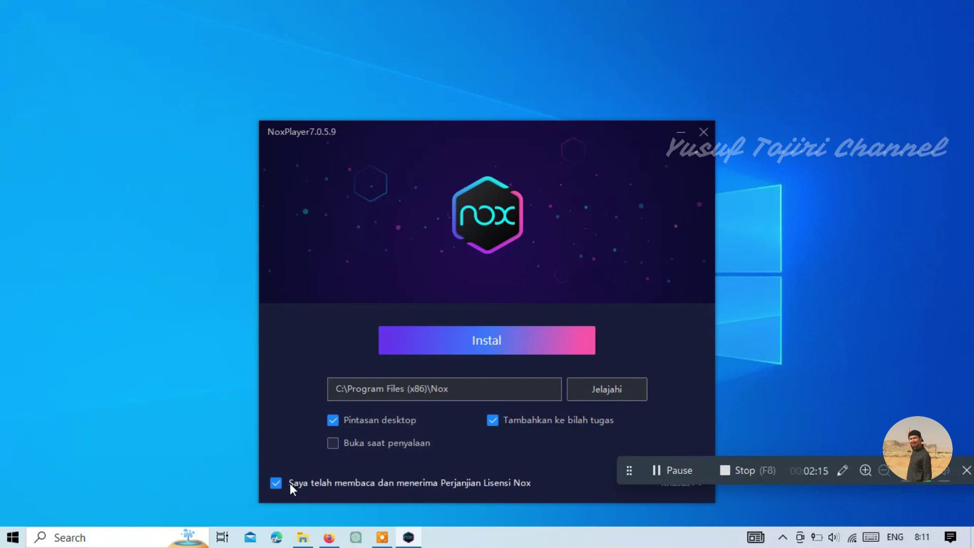
# Step: Install NoxPlayer 7.0.5.9 to C:\Program Files (x86)\Nox, declining the optional RAV Endpoint Protection Elite and Opera offers
pyautogui.moveTo(510, 156); pyautogui.dragTo(428, 86)
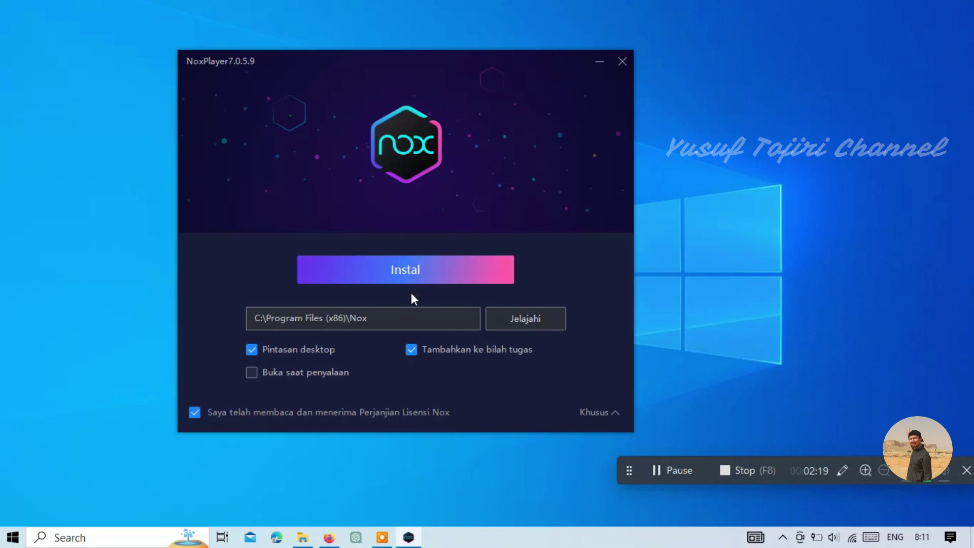
pyautogui.click(388, 272)
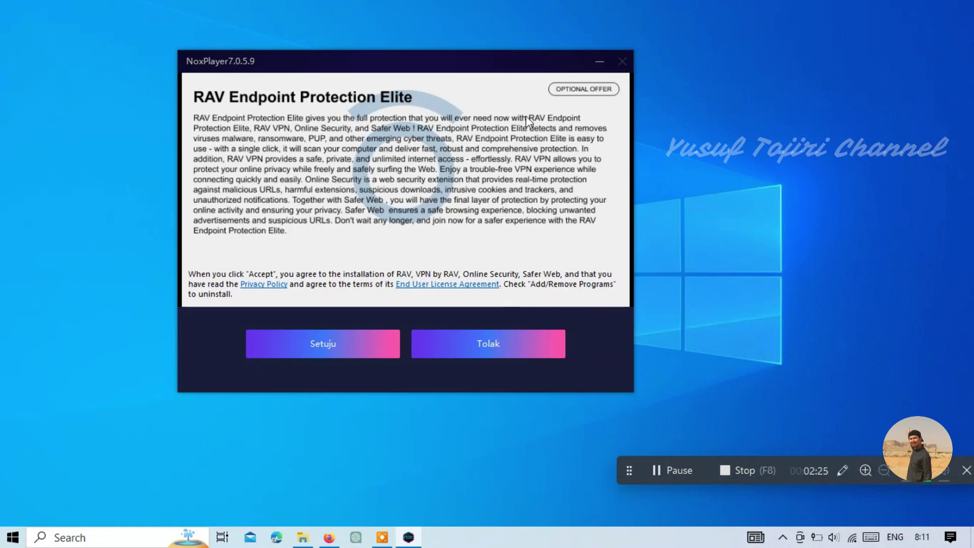
pyautogui.click(483, 340)
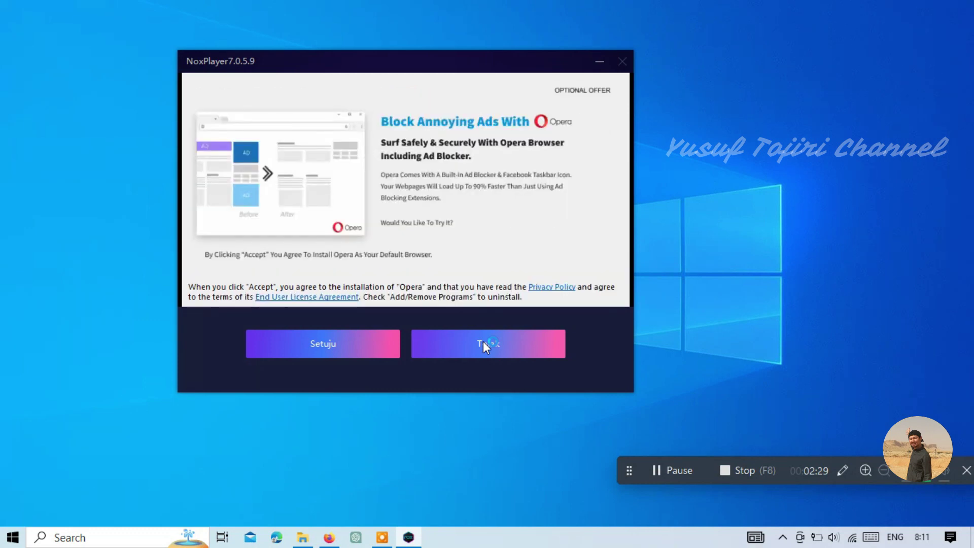
pyautogui.click(523, 339)
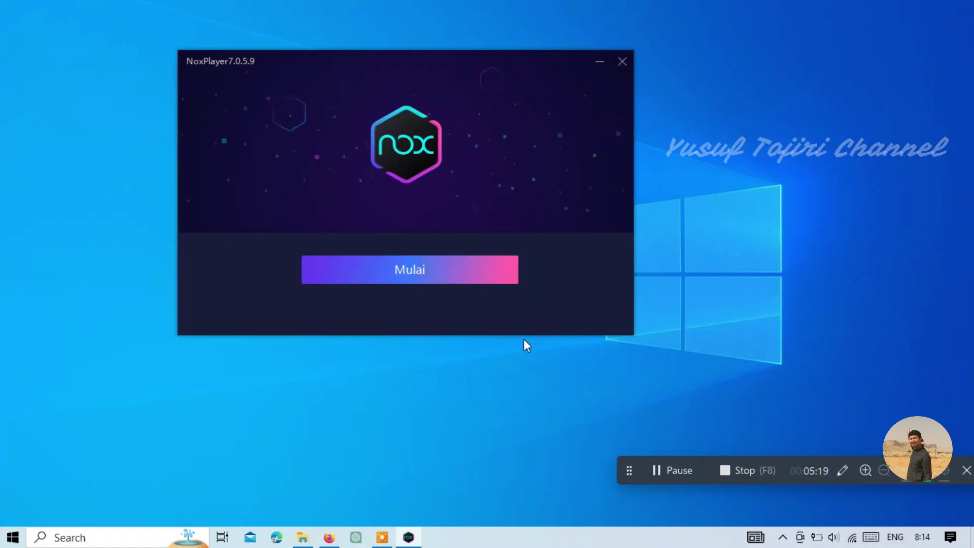
# Step: Start the installed NoxPlayer from the installer and acknowledge the first introductory tip about the search box
pyautogui.click(430, 274)
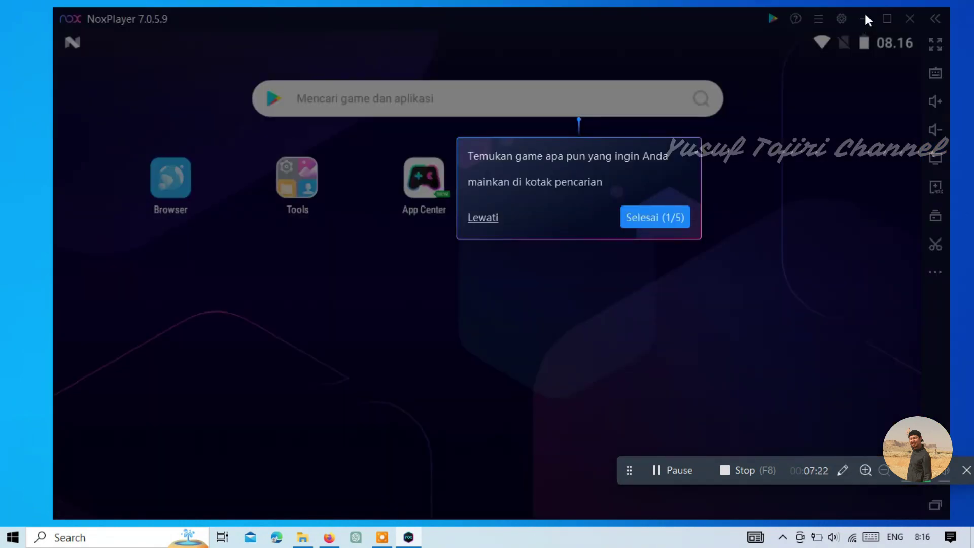
pyautogui.click(655, 216)
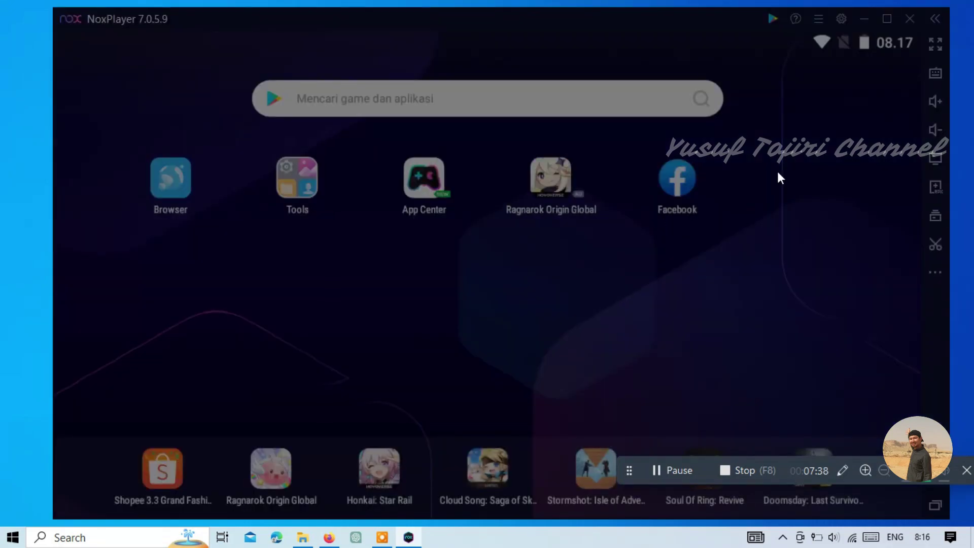